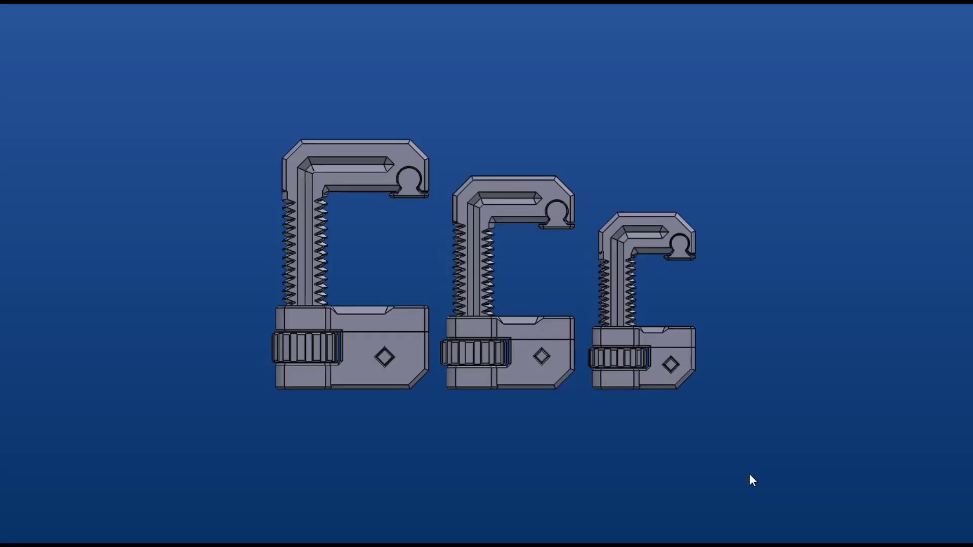
# - Zoom in and out around the clamps to inspect the medium clamp's omega-shaped jaw slot
pyautogui.scroll(3, 617, 401)
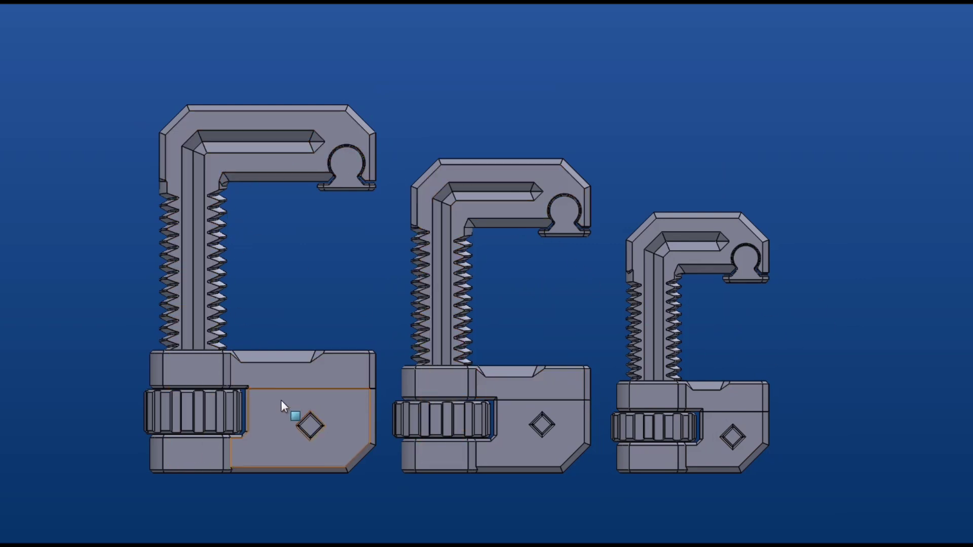
pyautogui.scroll(-2, 602, 311)
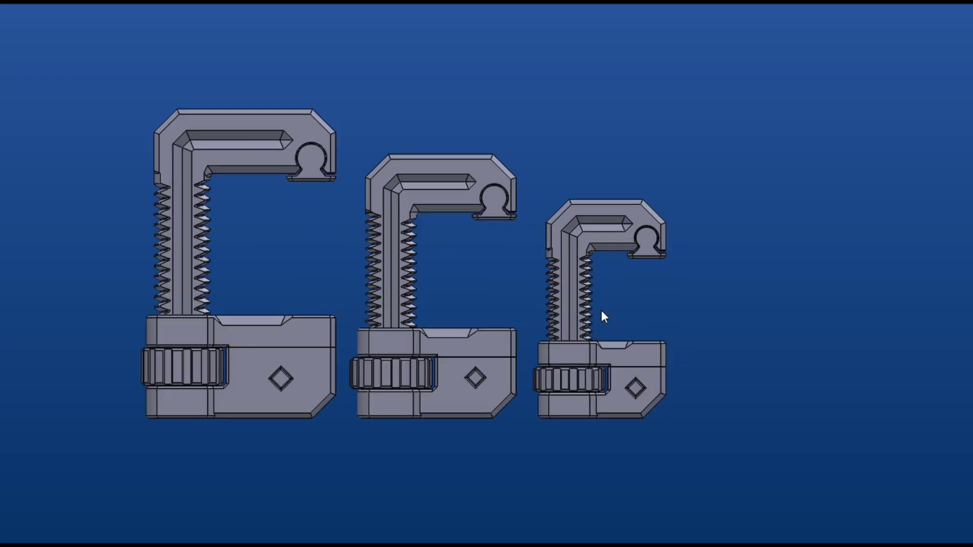
pyautogui.scroll(4, 721, 367)
pyautogui.scroll(2, 692, 393)
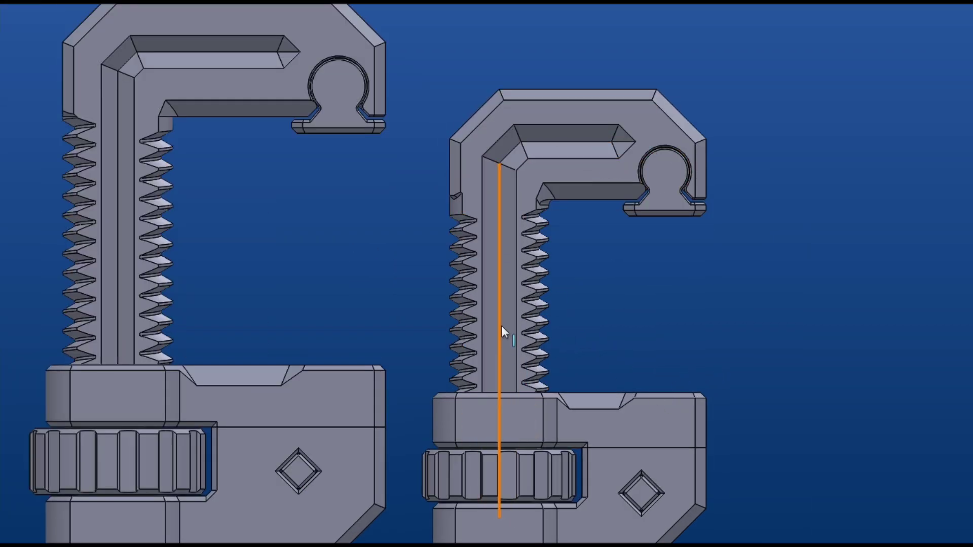
pyautogui.scroll(-5, 507, 284)
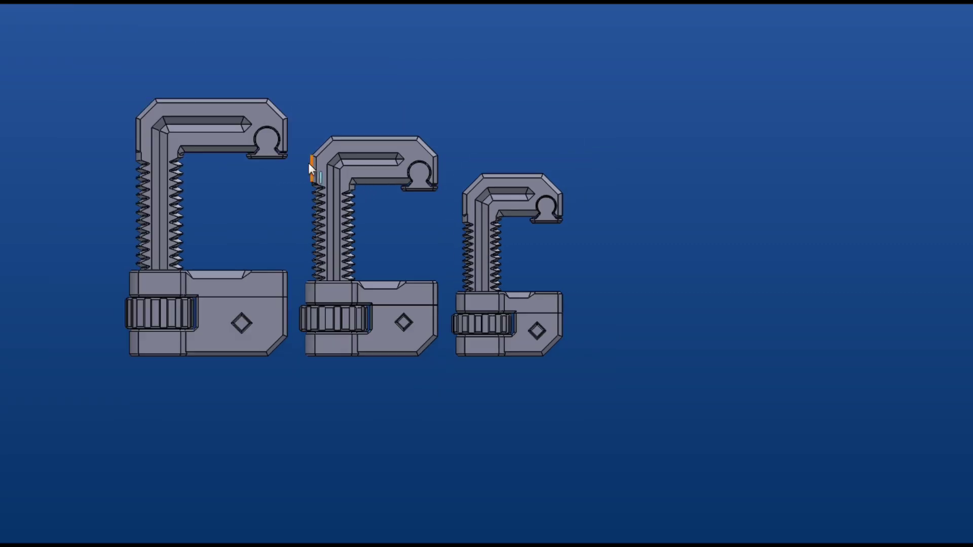
pyautogui.scroll(2, 223, 150)
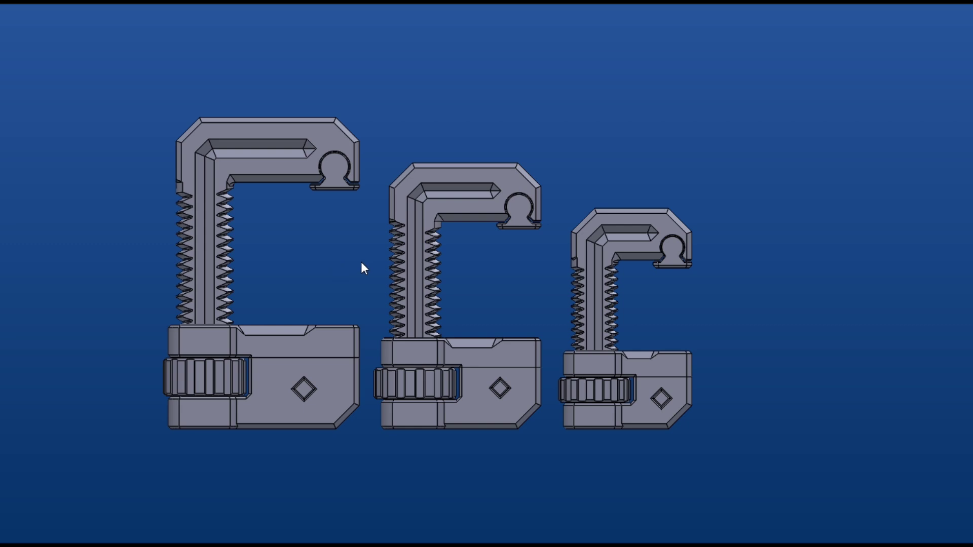
pyautogui.scroll(5, 361, 262)
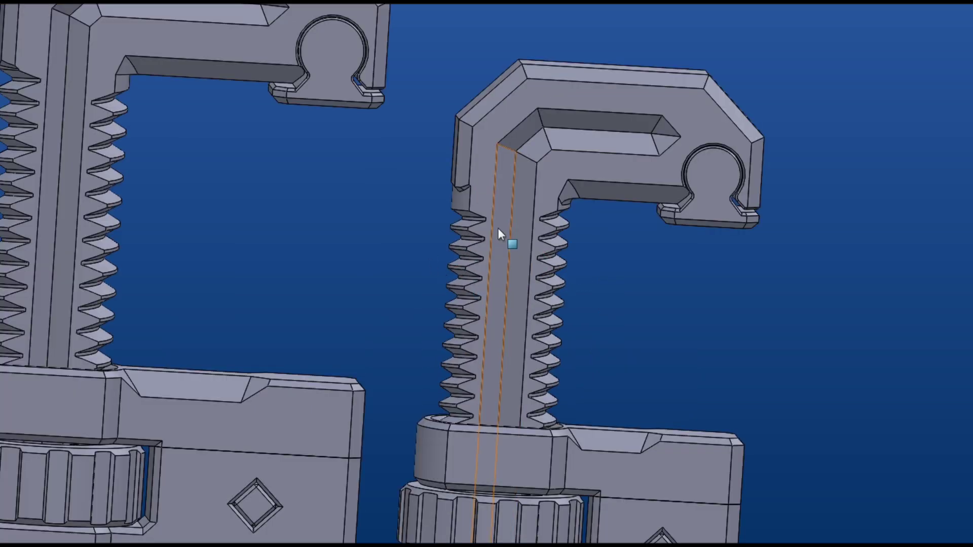
pyautogui.scroll(-3, 491, 324)
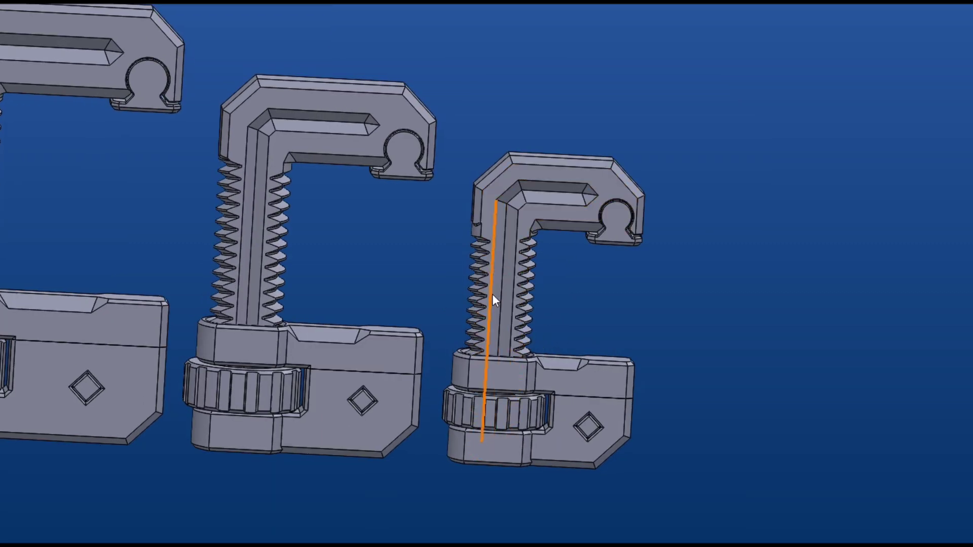
pyautogui.scroll(-2, 528, 296)
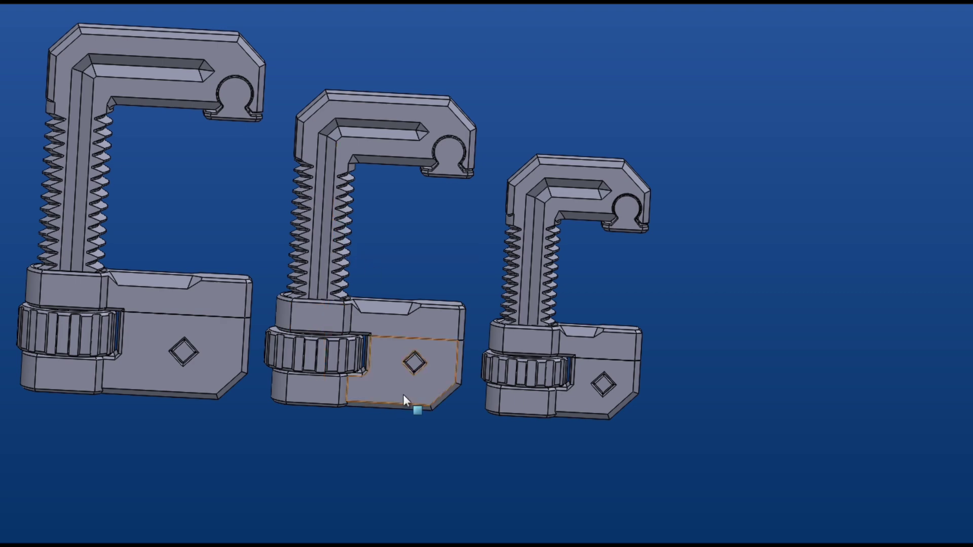
pyautogui.scroll(2, 425, 209)
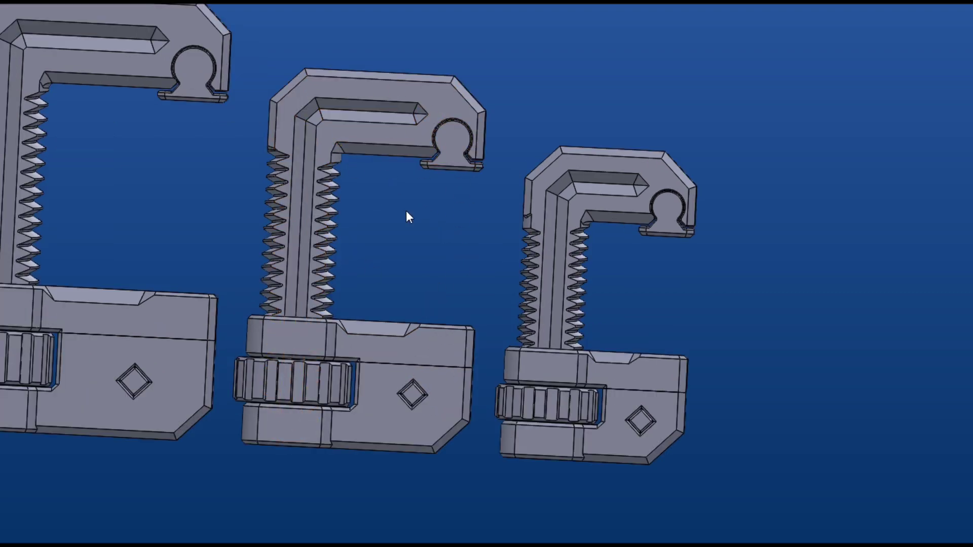
pyautogui.scroll(-2, 416, 222)
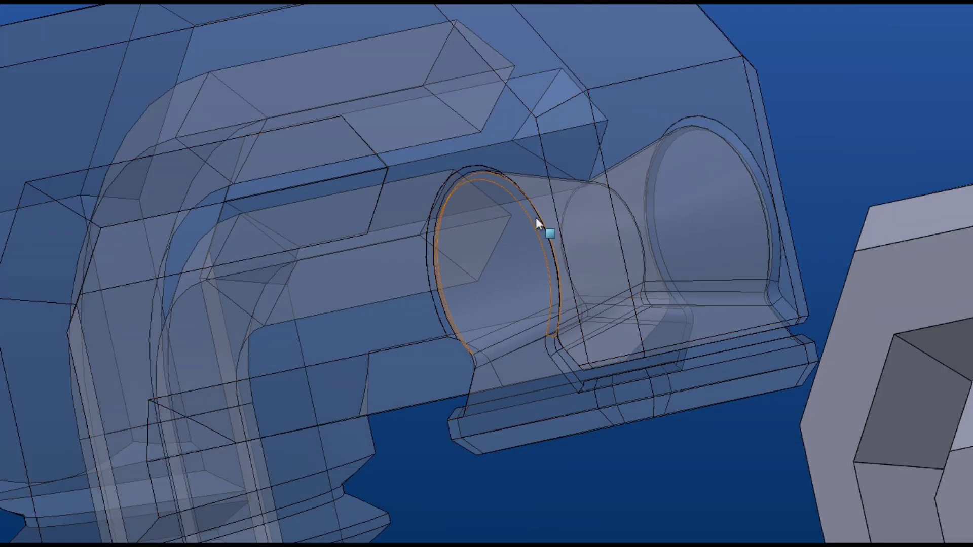
pyautogui.moveTo(499, 217); pyautogui.dragTo(564, 400, button='middle')
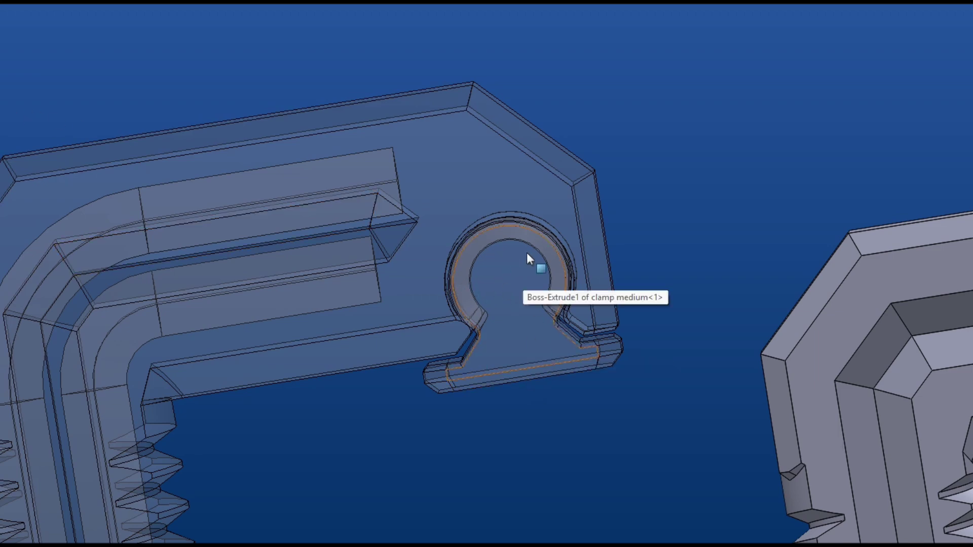
pyautogui.moveTo(529, 253); pyautogui.dragTo(479, 395, button='middle')
pyautogui.scroll(3, 526, 355)
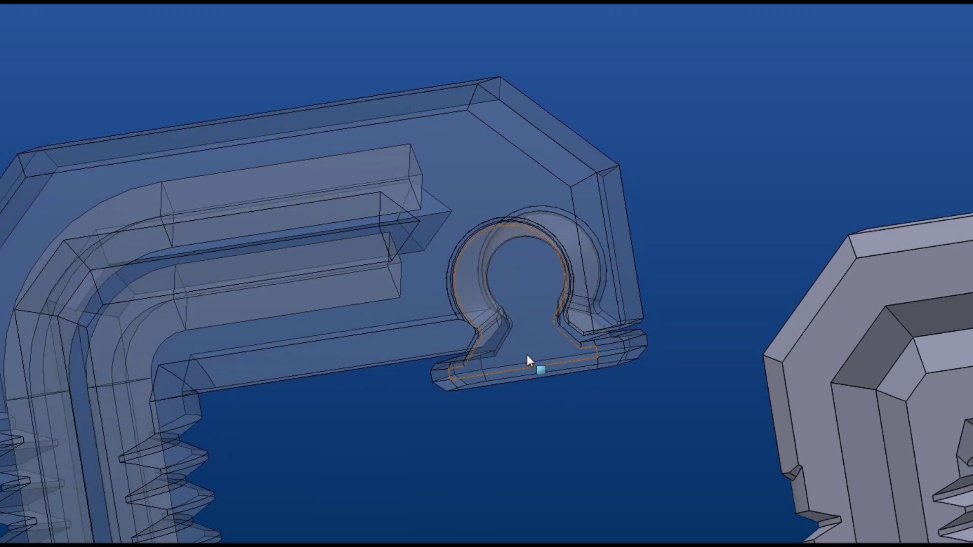
pyautogui.scroll(5, 519, 352)
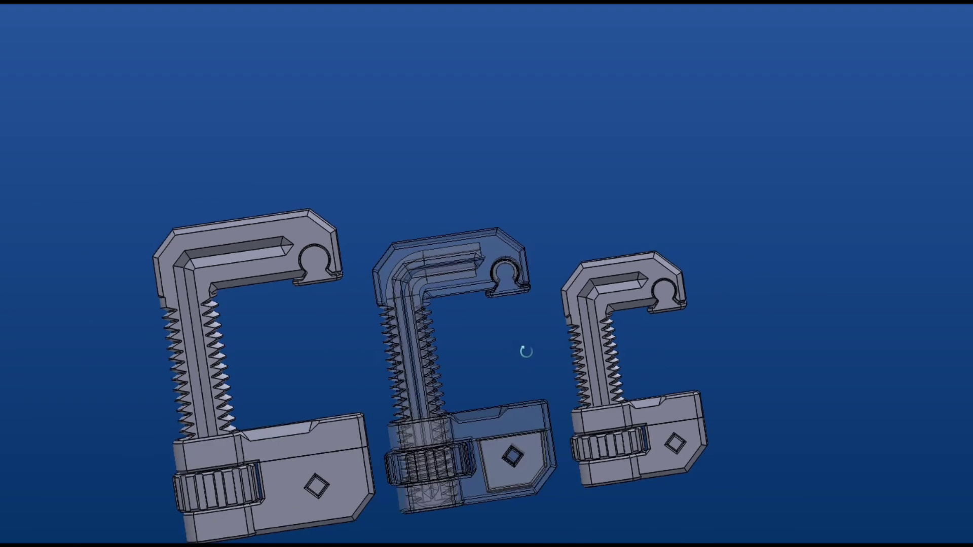
# - Zoom in and out over the three opaque clamps to inspect their arms
pyautogui.scroll(-6, 527, 284)
pyautogui.scroll(8, 693, 79)
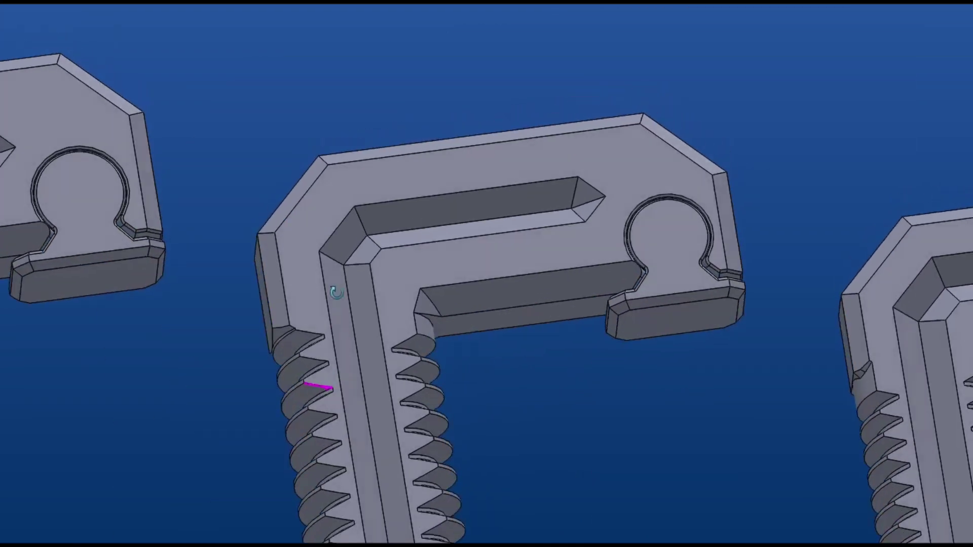
pyautogui.scroll(-4, 391, 323)
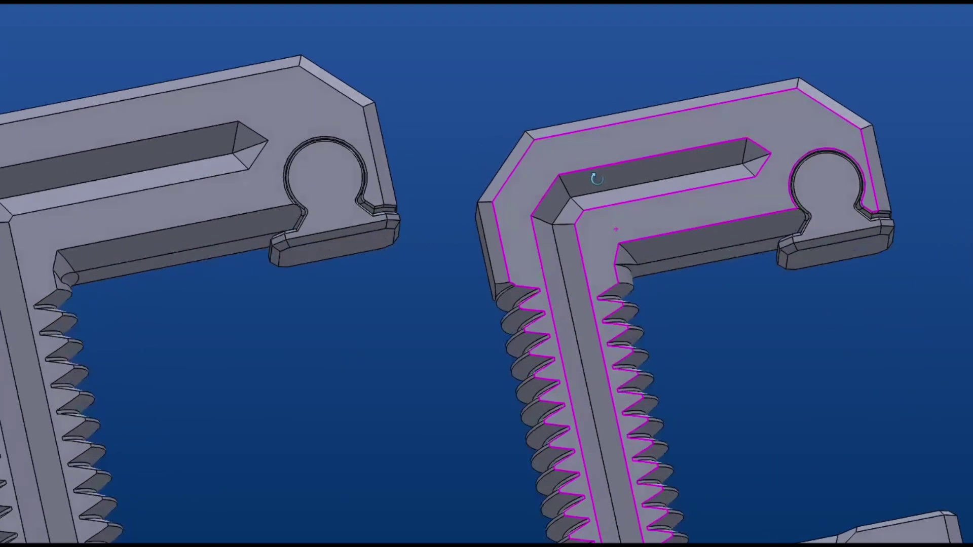
pyautogui.scroll(-3, 669, 203)
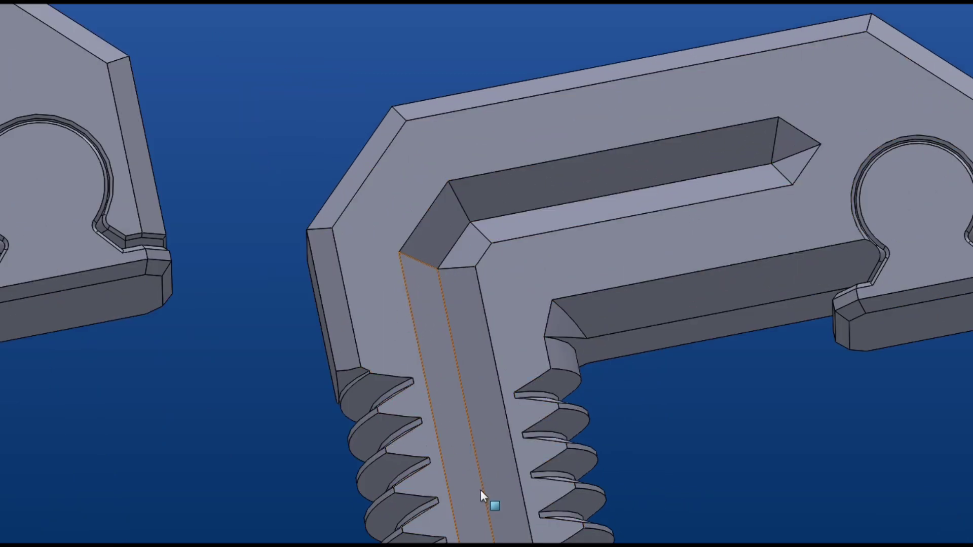
pyautogui.scroll(5, 693, 165)
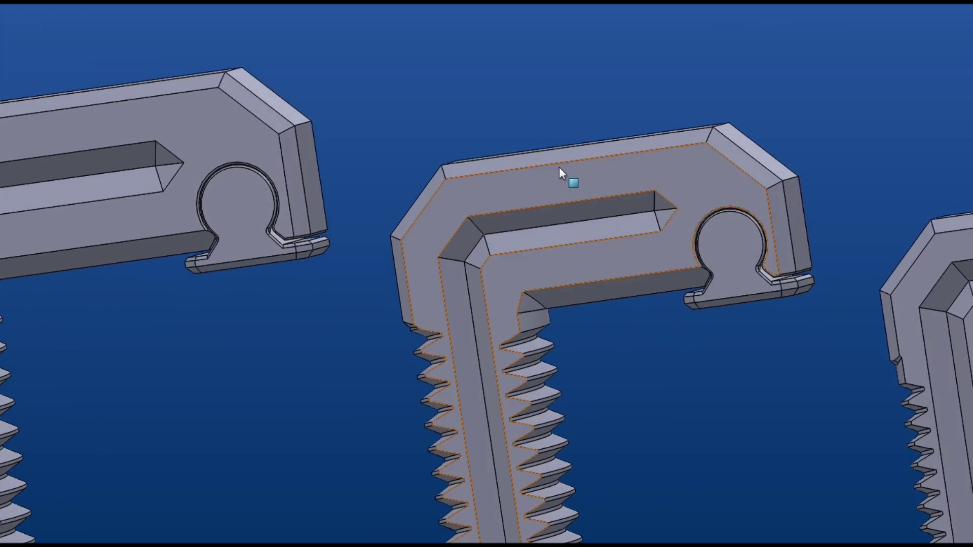
pyautogui.scroll(2, 462, 51)
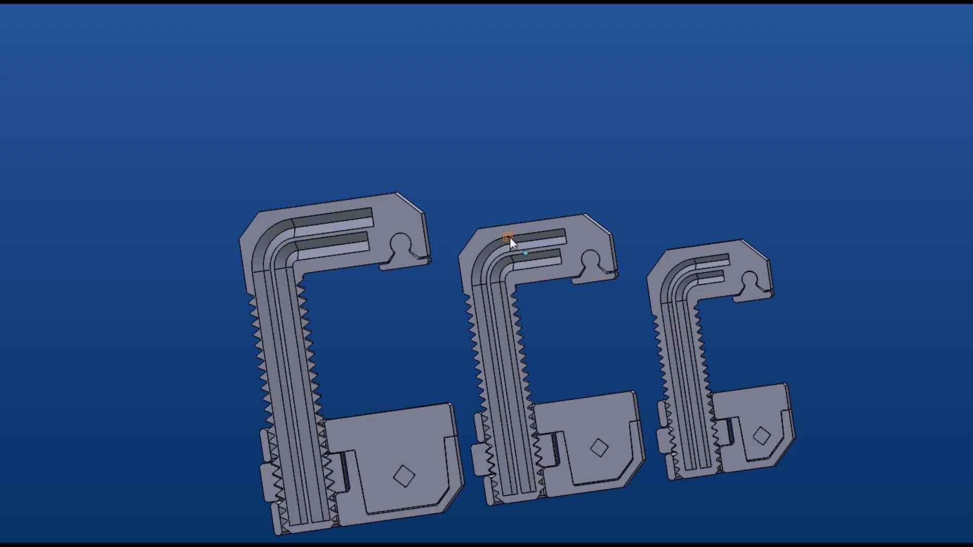
# - Rotate the clamps upright to a straight-on view and zoom in on the parallel grooves along the medium clamp's frame
pyautogui.moveTo(509, 237); pyautogui.dragTo(487, 264, button='middle')
pyautogui.scroll(-4, 486, 264)
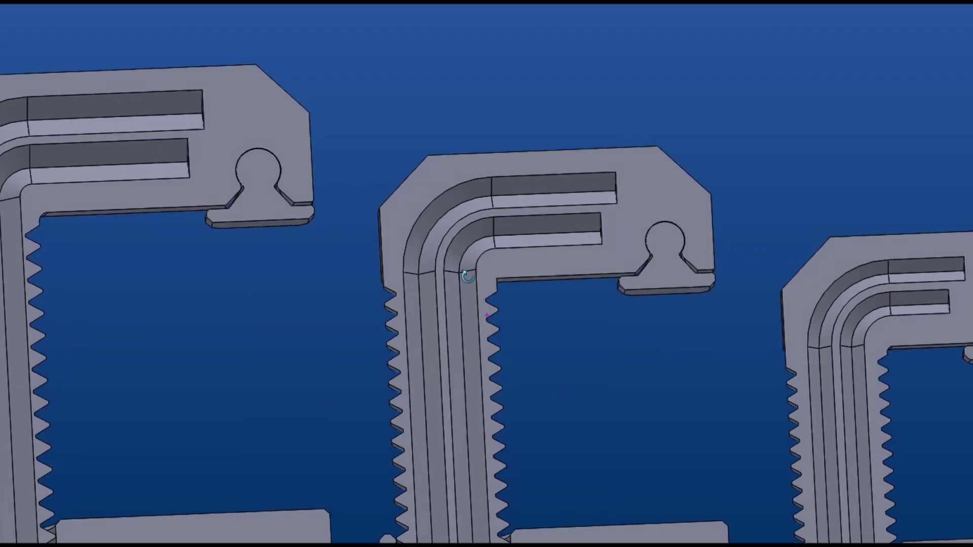
pyautogui.scroll(6, 461, 271)
pyautogui.scroll(-3, 494, 288)
pyautogui.scroll(-5, 509, 319)
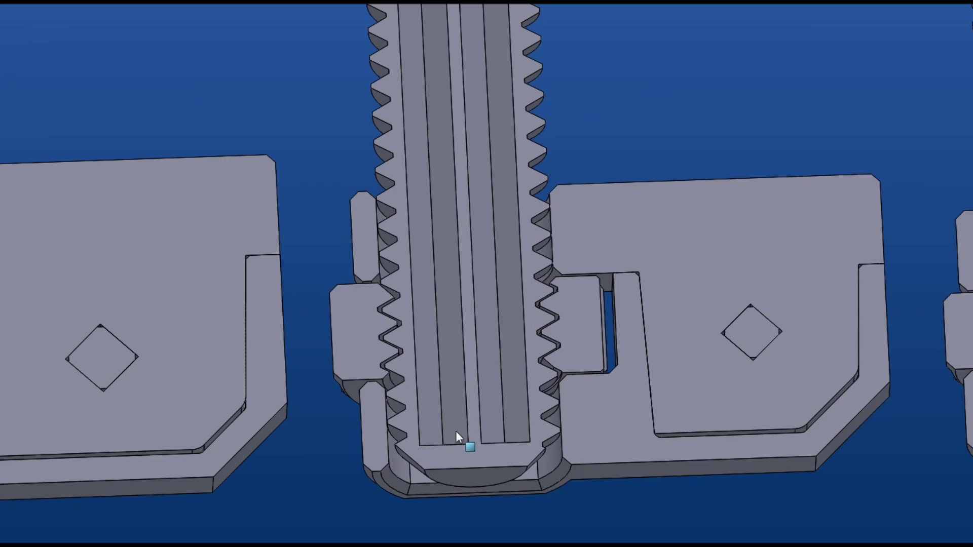
pyautogui.scroll(4, 469, 101)
pyautogui.scroll(1, 463, 141)
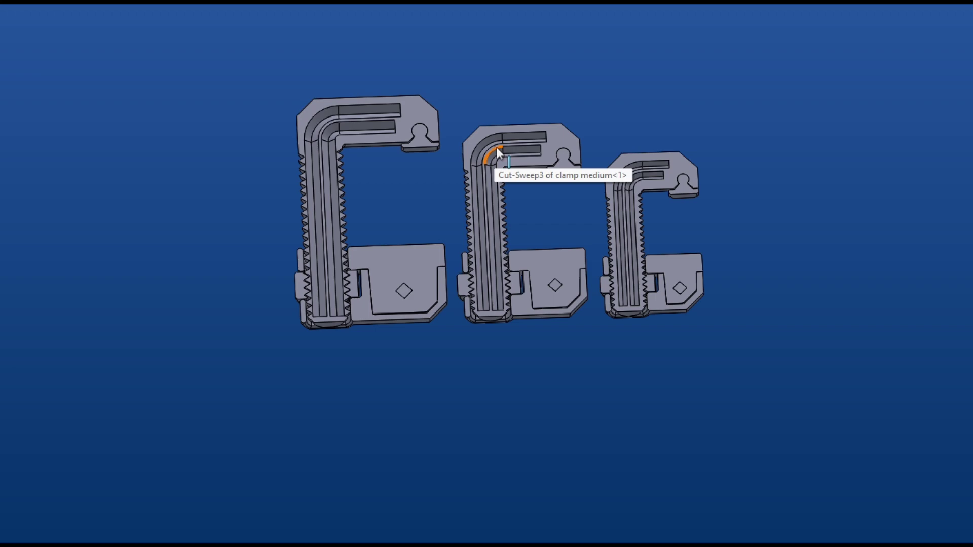
pyautogui.scroll(-5, 497, 148)
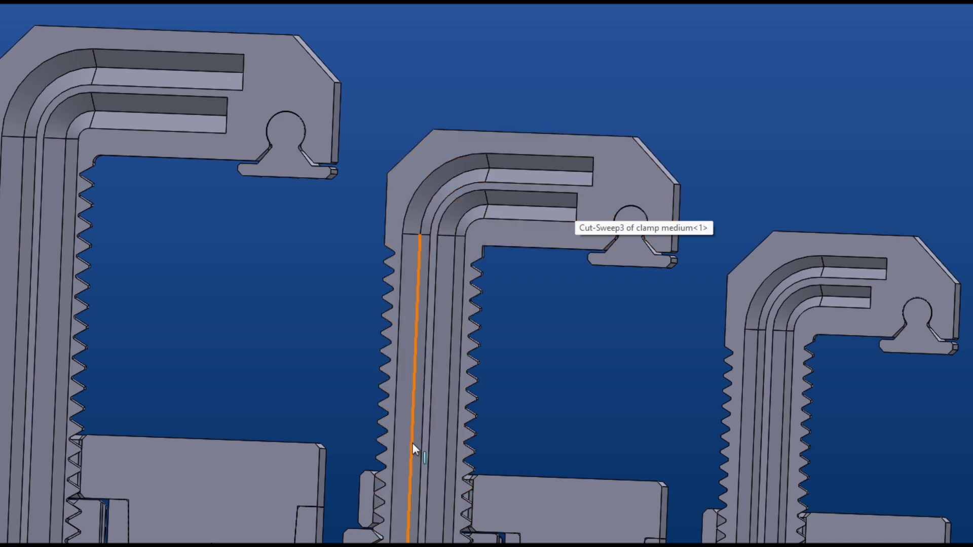
pyautogui.scroll(5, 559, 171)
pyautogui.scroll(-5, 364, 348)
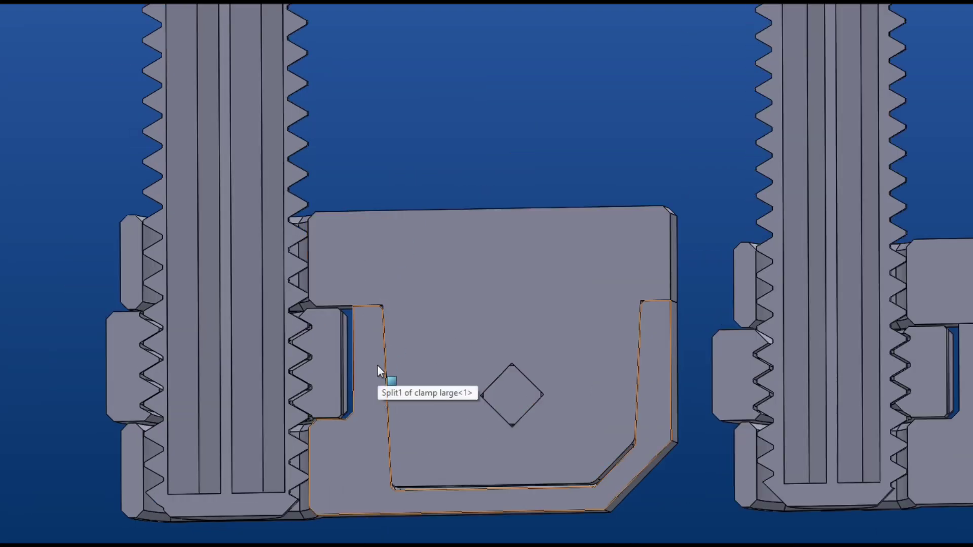
pyautogui.scroll(3, 499, 355)
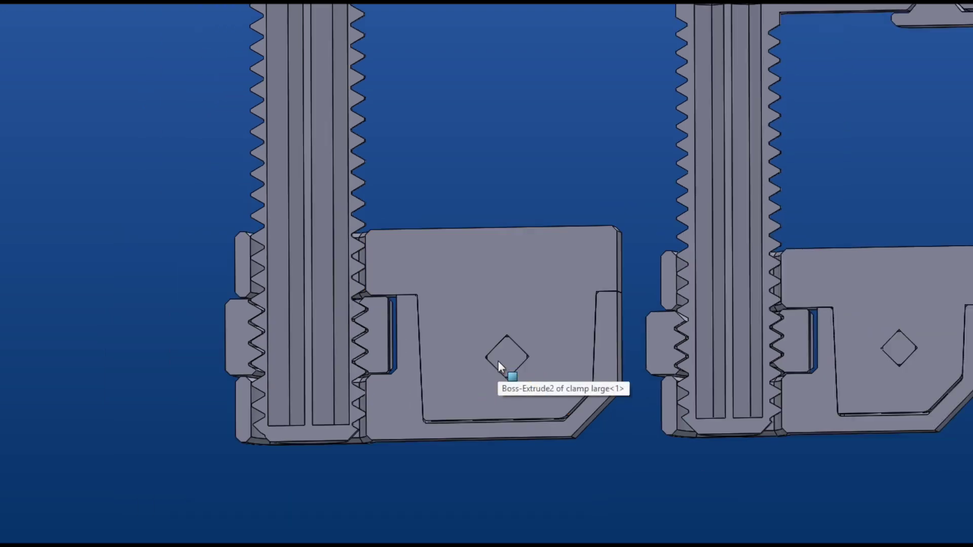
pyautogui.scroll(-3, 462, 302)
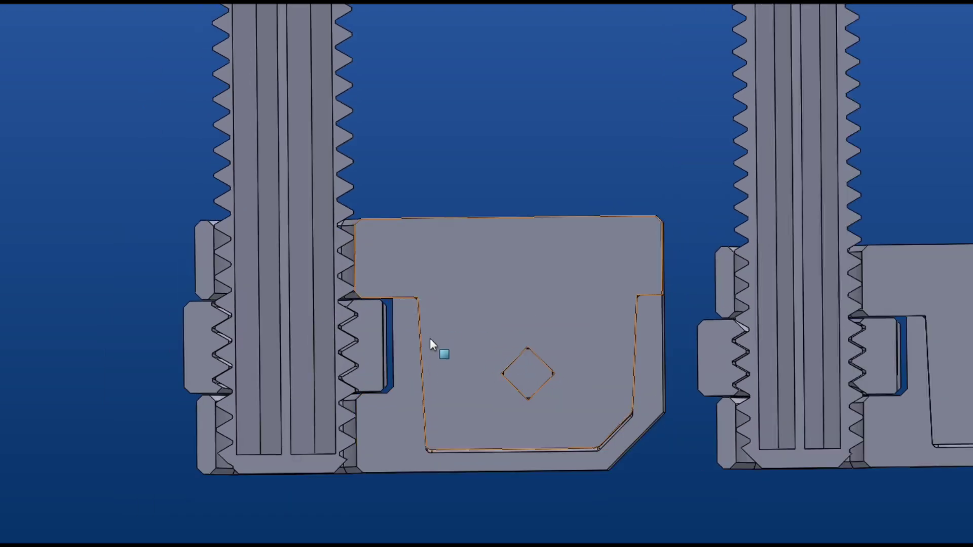
pyautogui.scroll(5, 449, 325)
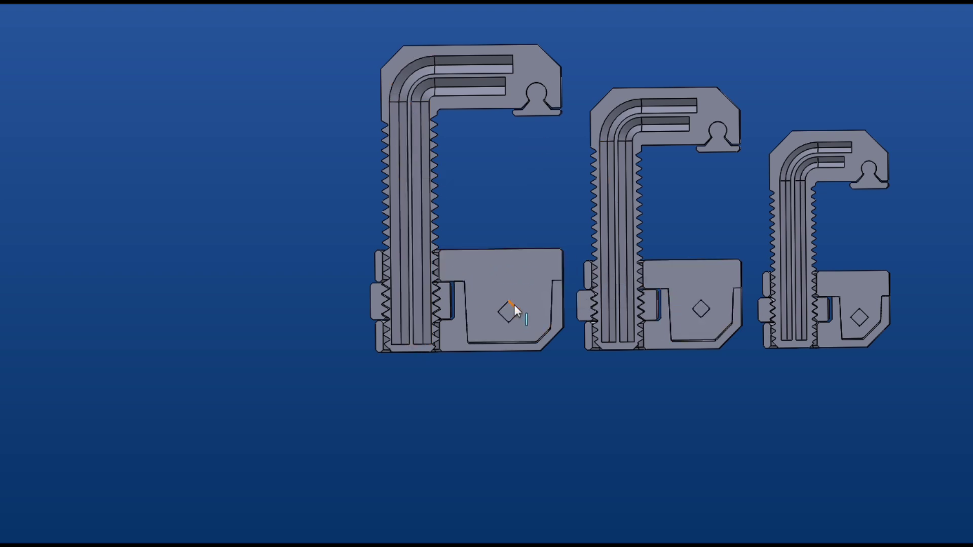
pyautogui.scroll(5, 499, 311)
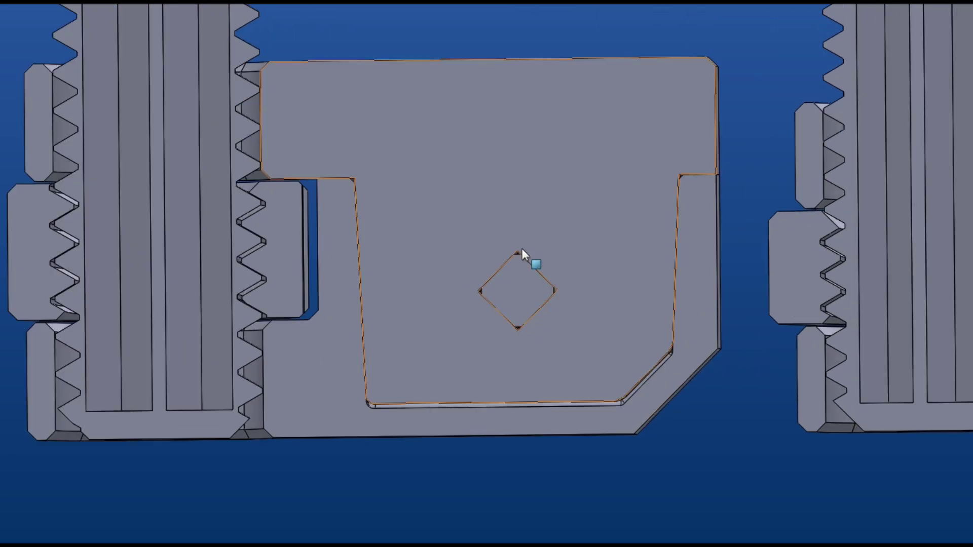
pyautogui.scroll(-5, 522, 253)
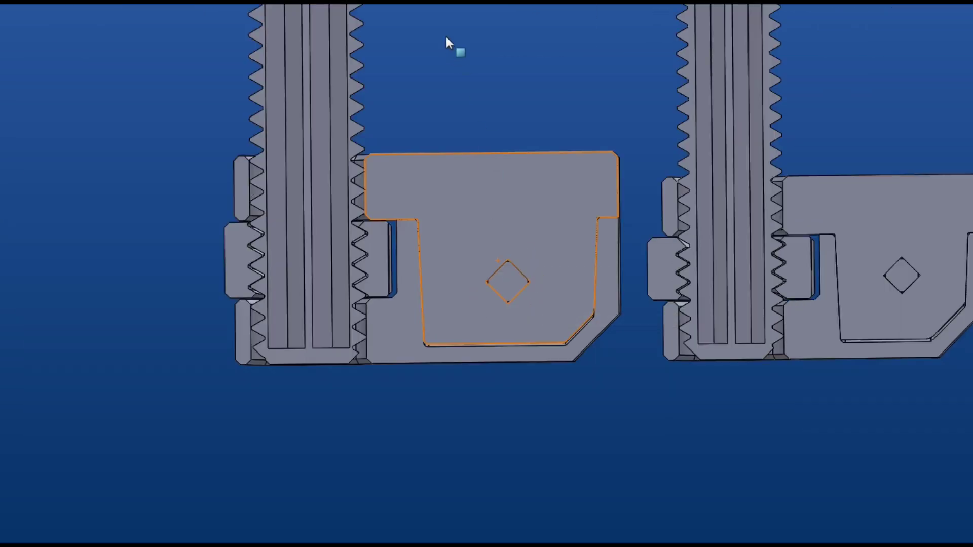
pyautogui.moveTo(448, 38); pyautogui.dragTo(530, 110, button='middle')
pyautogui.scroll(3, 522, 243)
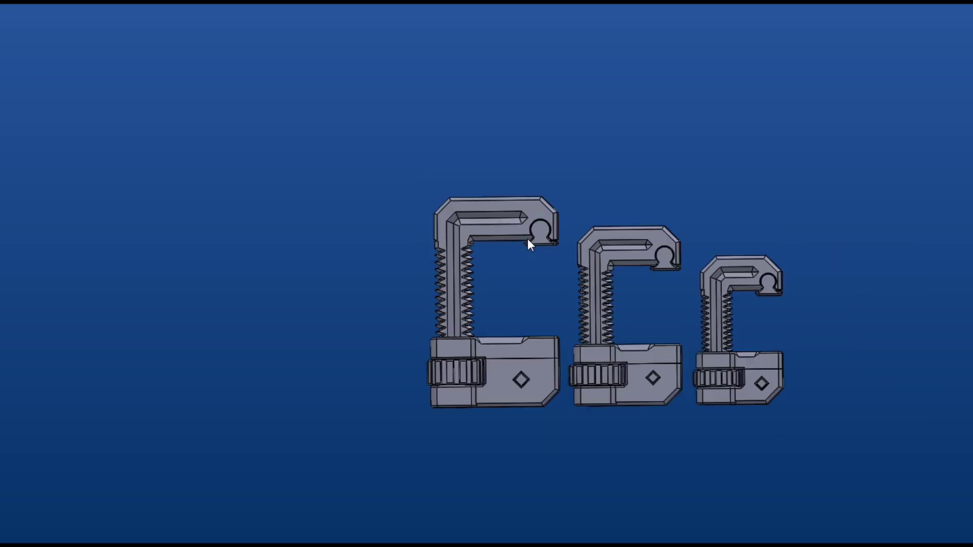
pyautogui.scroll(2, 528, 239)
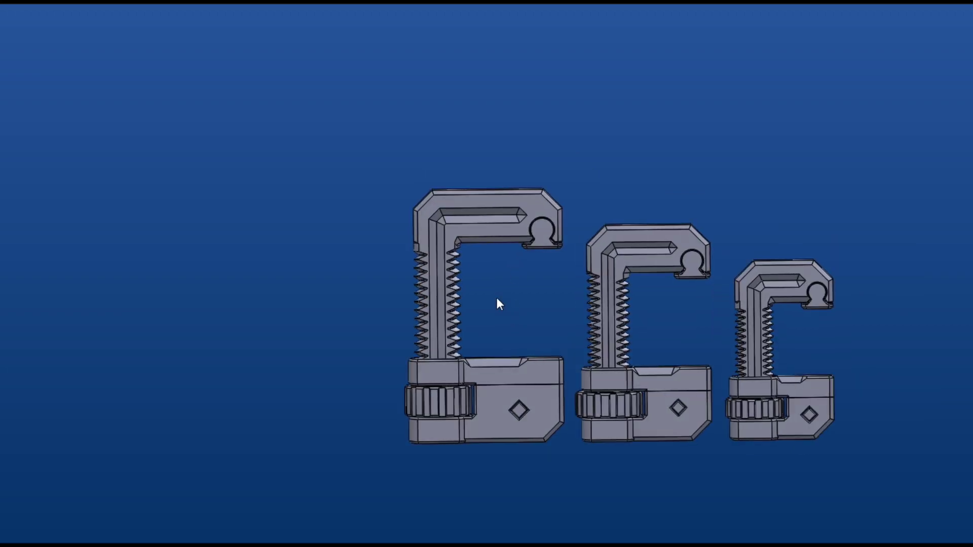
pyautogui.scroll(8, 496, 298)
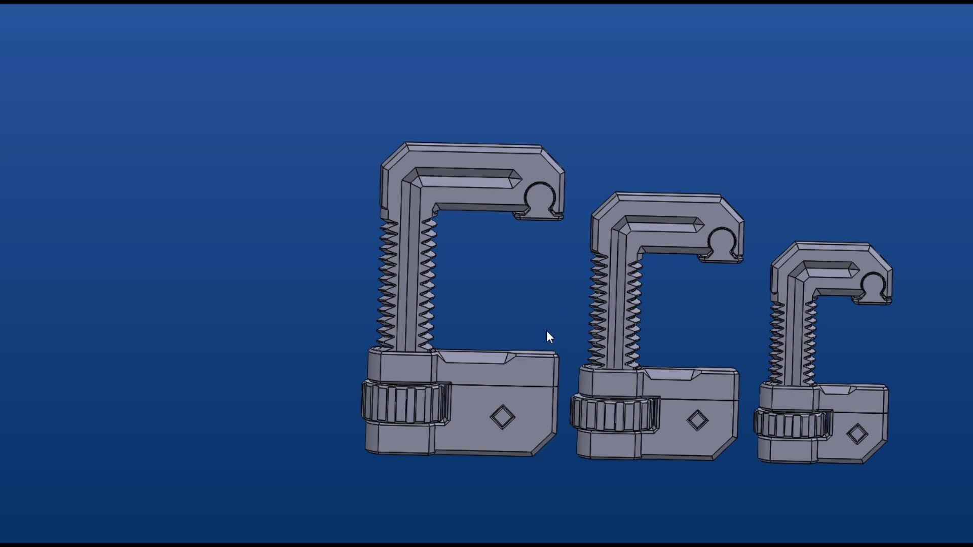
pyautogui.scroll(5, 642, 329)
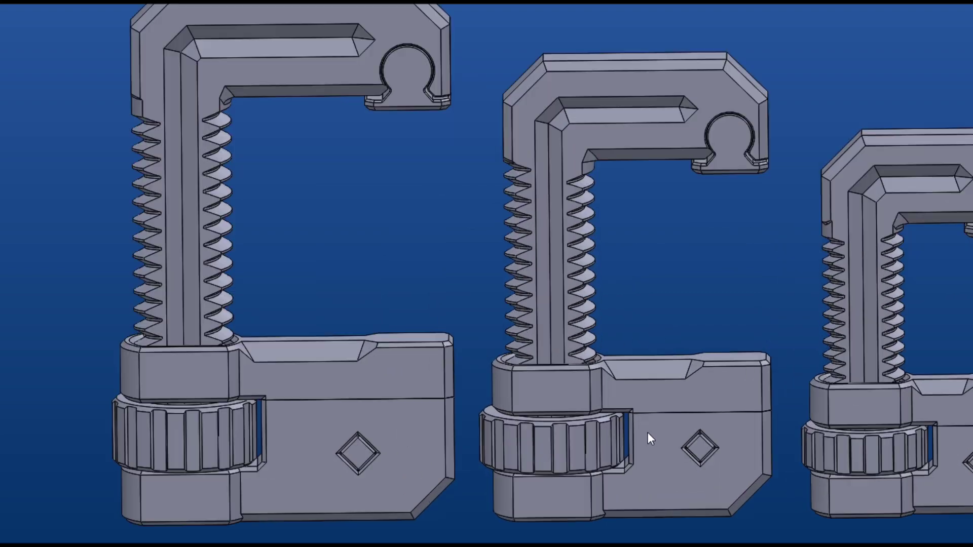
pyautogui.scroll(2, 629, 344)
pyautogui.press('f')
pyautogui.scroll(6, 439, 299)
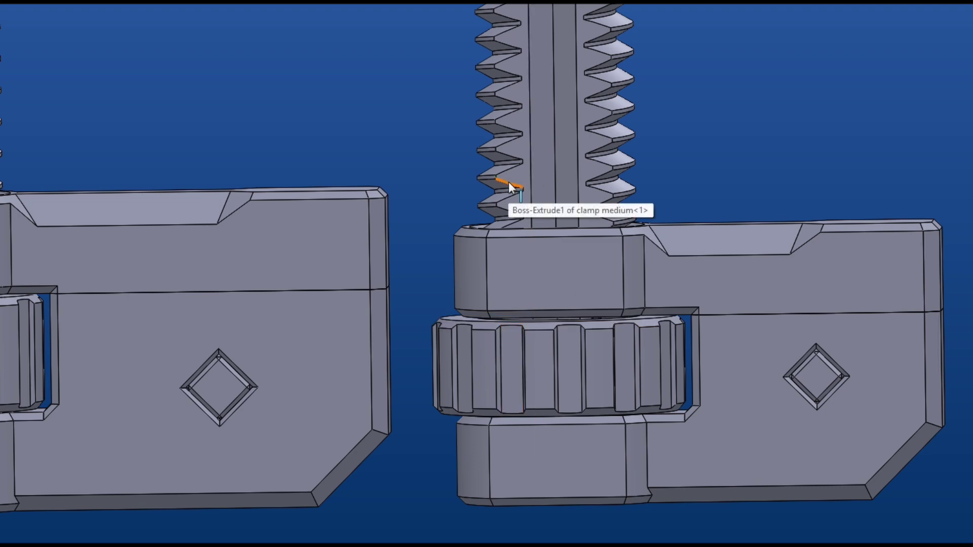
pyautogui.scroll(-6, 509, 182)
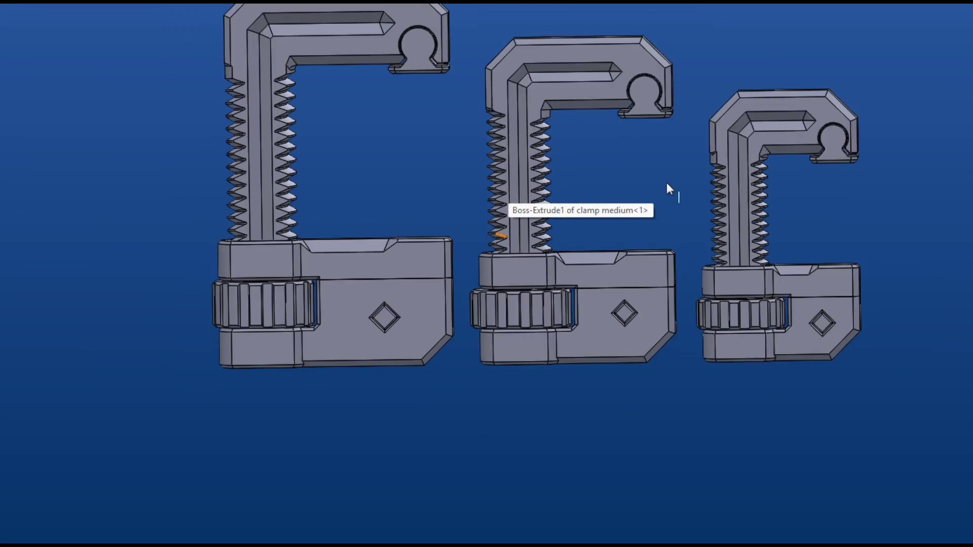
pyautogui.scroll(6, 743, 216)
pyautogui.scroll(-4, 602, 184)
pyautogui.scroll(6, 398, 330)
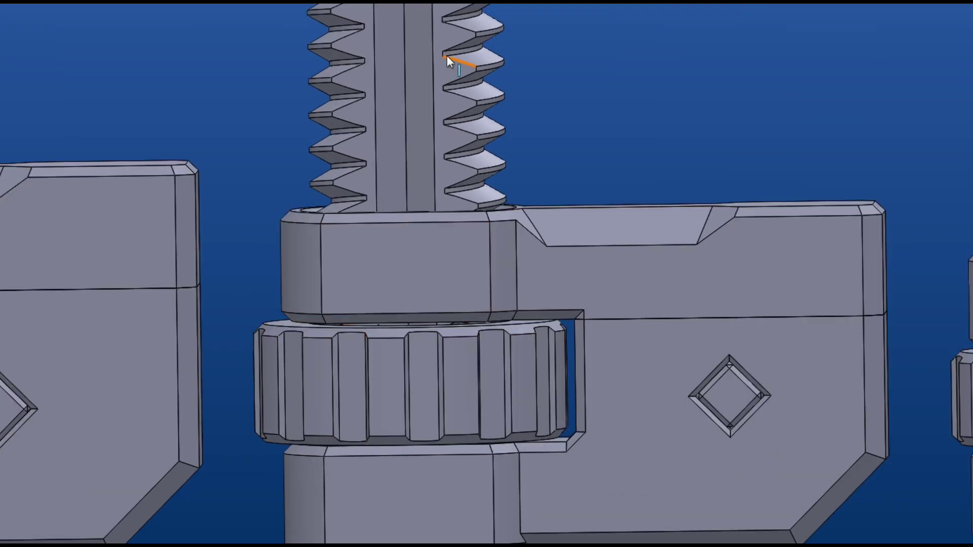
pyautogui.click(447, 59)
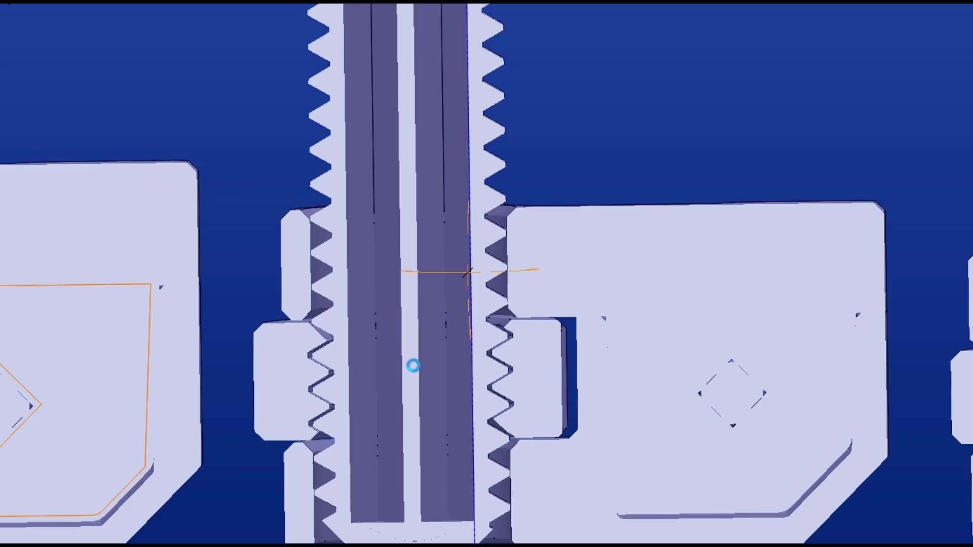
pyautogui.scroll(-3, 482, 371)
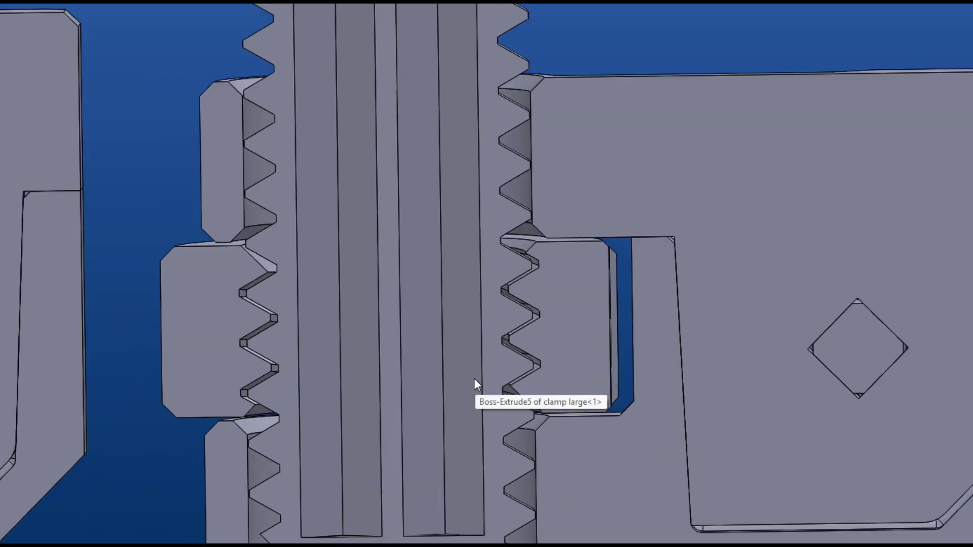
pyautogui.scroll(-1, 473, 377)
pyautogui.scroll(-3, 550, 350)
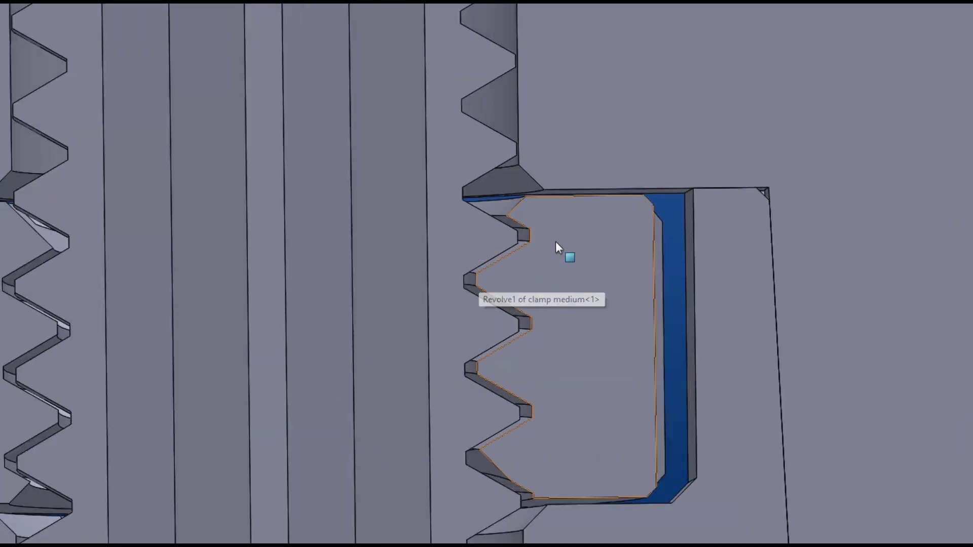
pyautogui.scroll(5, 501, 244)
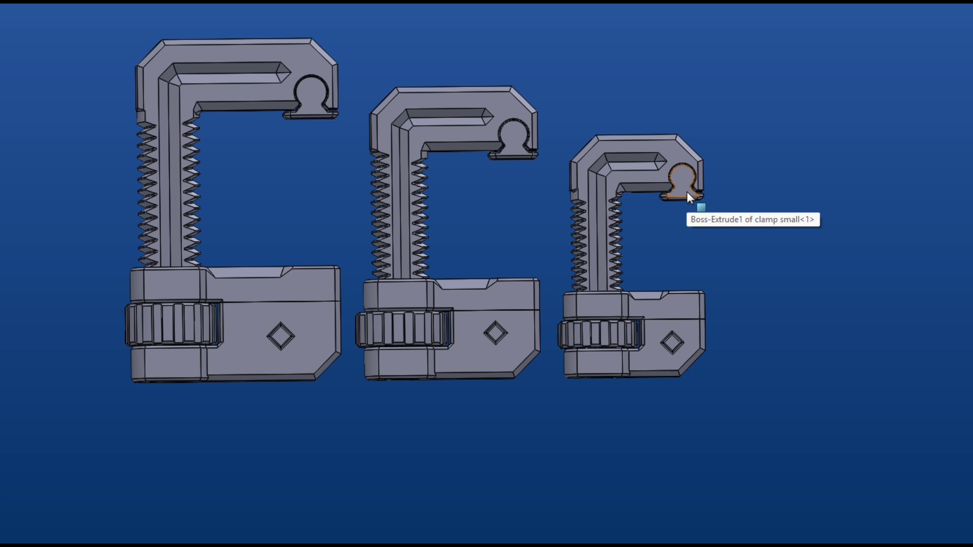
pyautogui.scroll(3, 686, 191)
pyautogui.scroll(-3, 566, 319)
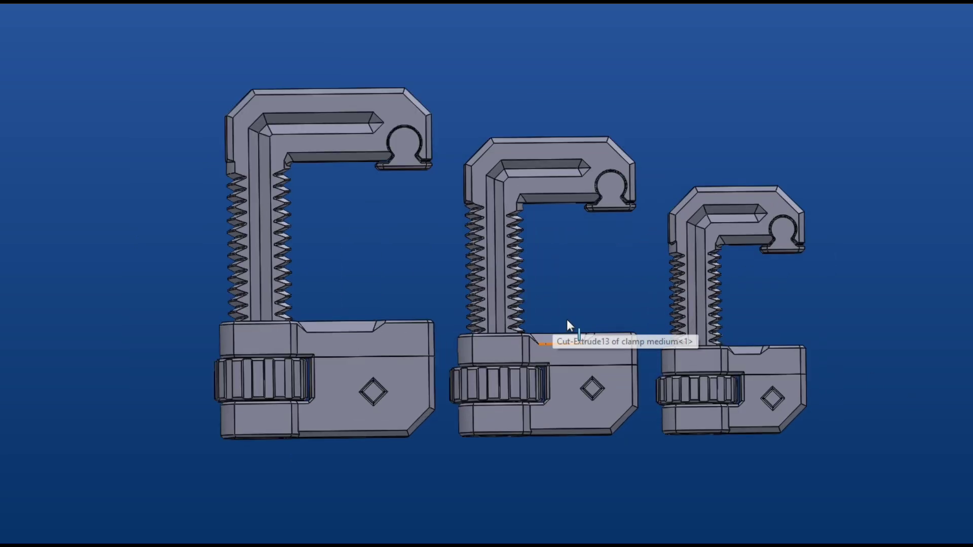
pyautogui.moveTo(568, 321); pyautogui.dragTo(618, 341, button='middle')
pyautogui.scroll(2, 386, 458)
pyautogui.scroll(2, 588, 326)
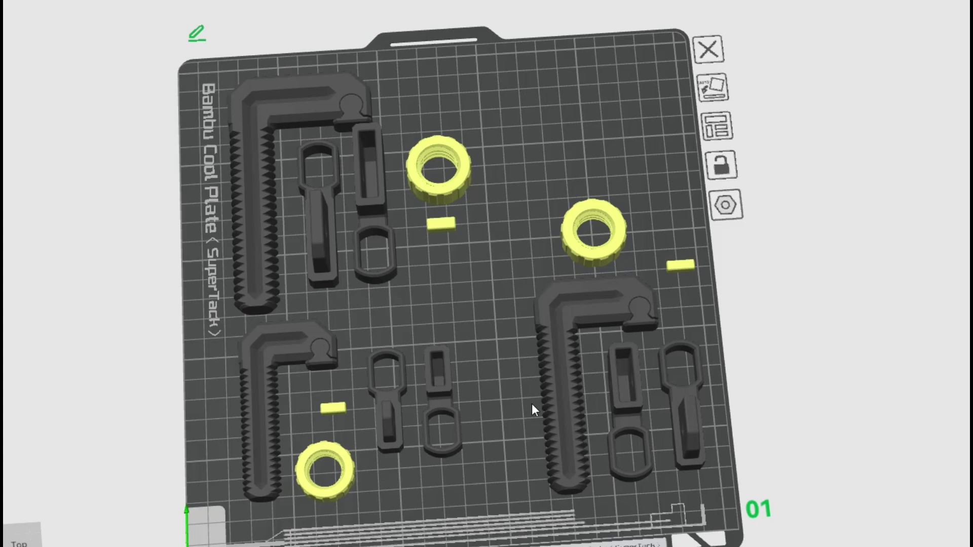
pyautogui.moveTo(532, 405); pyautogui.dragTo(395, 299)
pyautogui.scroll(2, 477, 295)
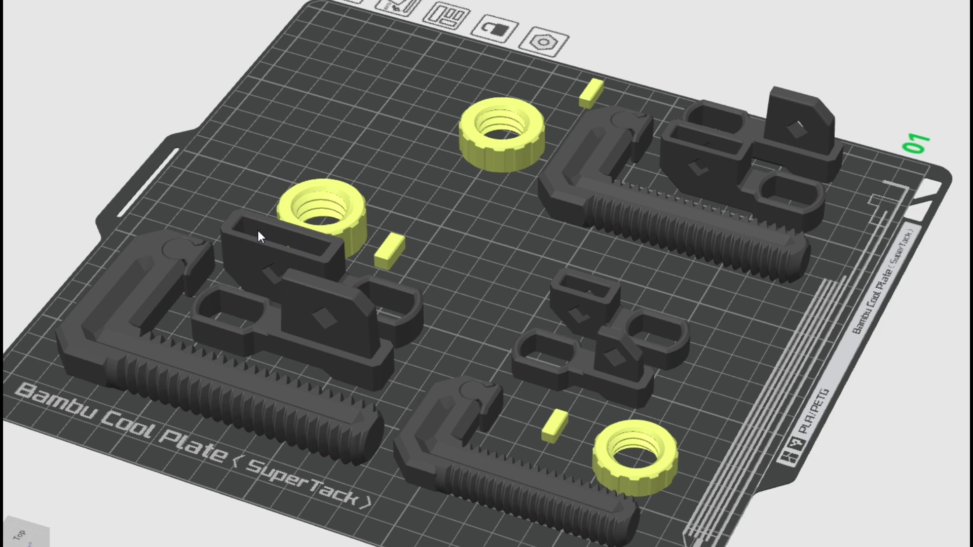
pyautogui.moveTo(418, 277); pyautogui.dragTo(361, 146)
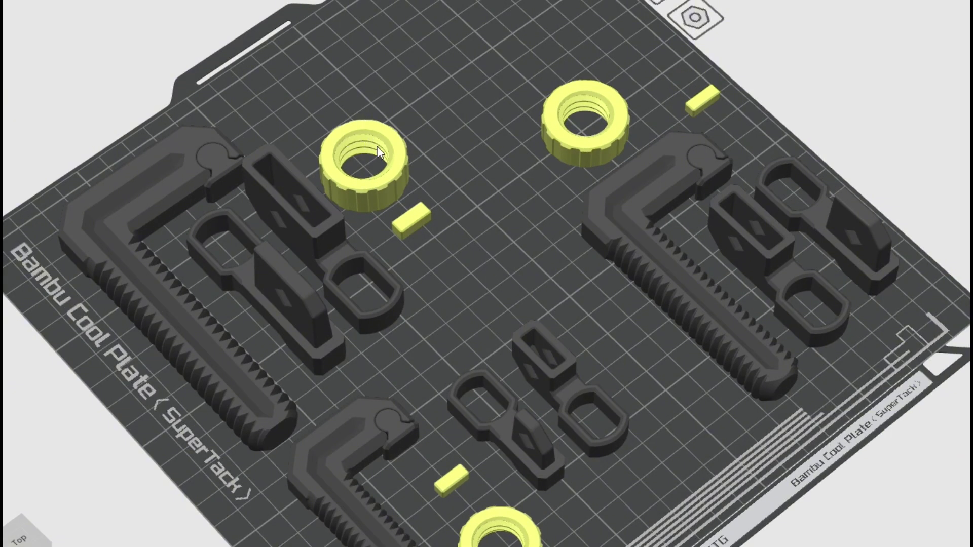
pyautogui.moveTo(384, 156); pyautogui.dragTo(465, 235)
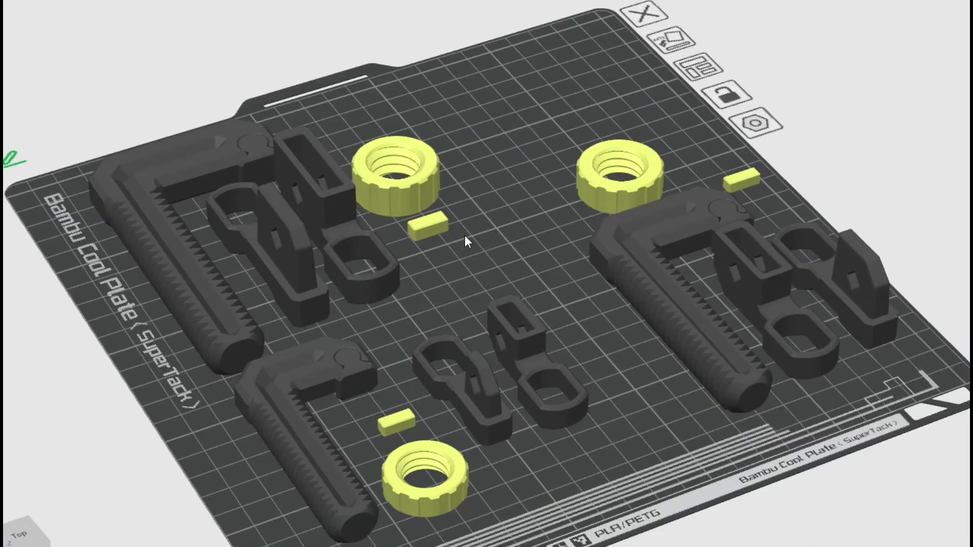
pyautogui.click(212, 219)
pyautogui.moveTo(102, 256); pyautogui.dragTo(153, 160)
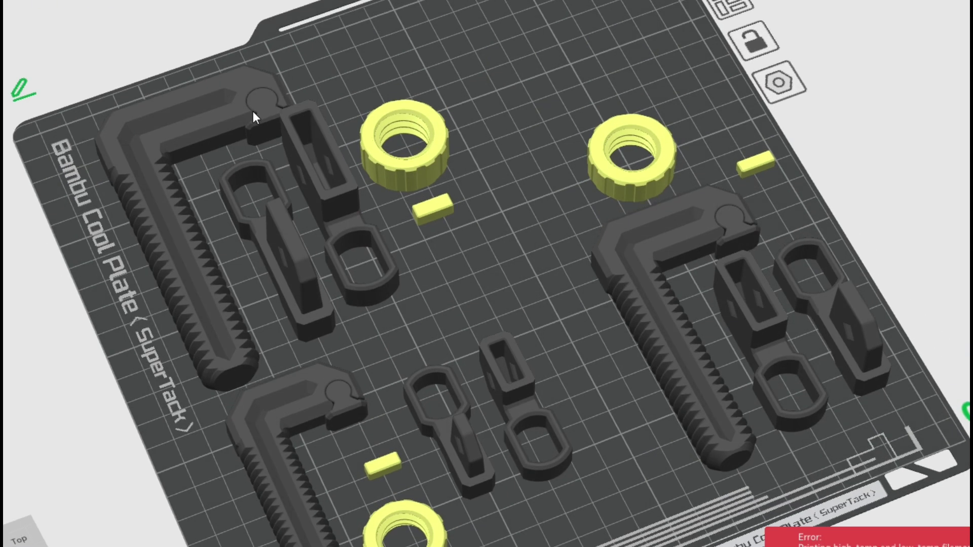
pyautogui.scroll(-3, 174, 246)
pyautogui.press('1')
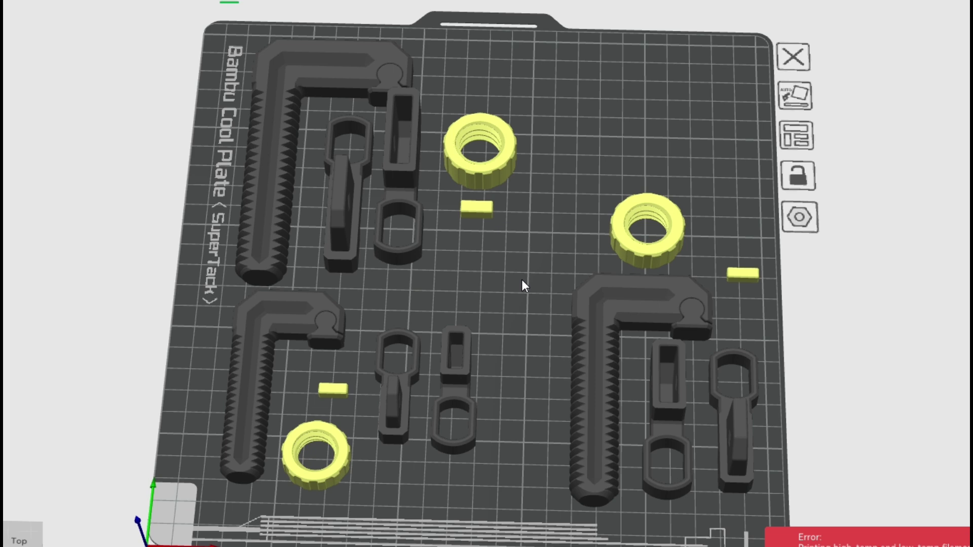
pyautogui.moveTo(521, 279); pyautogui.dragTo(499, 280)
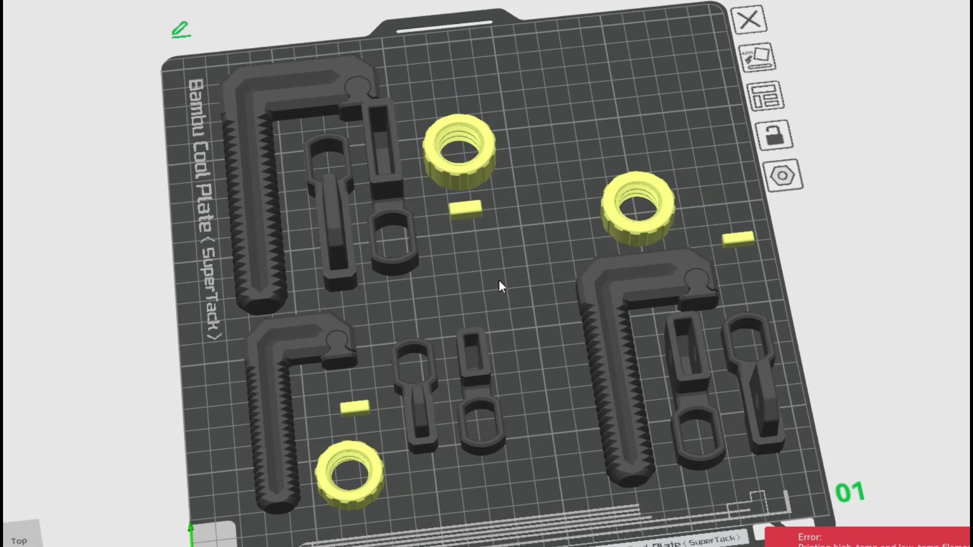